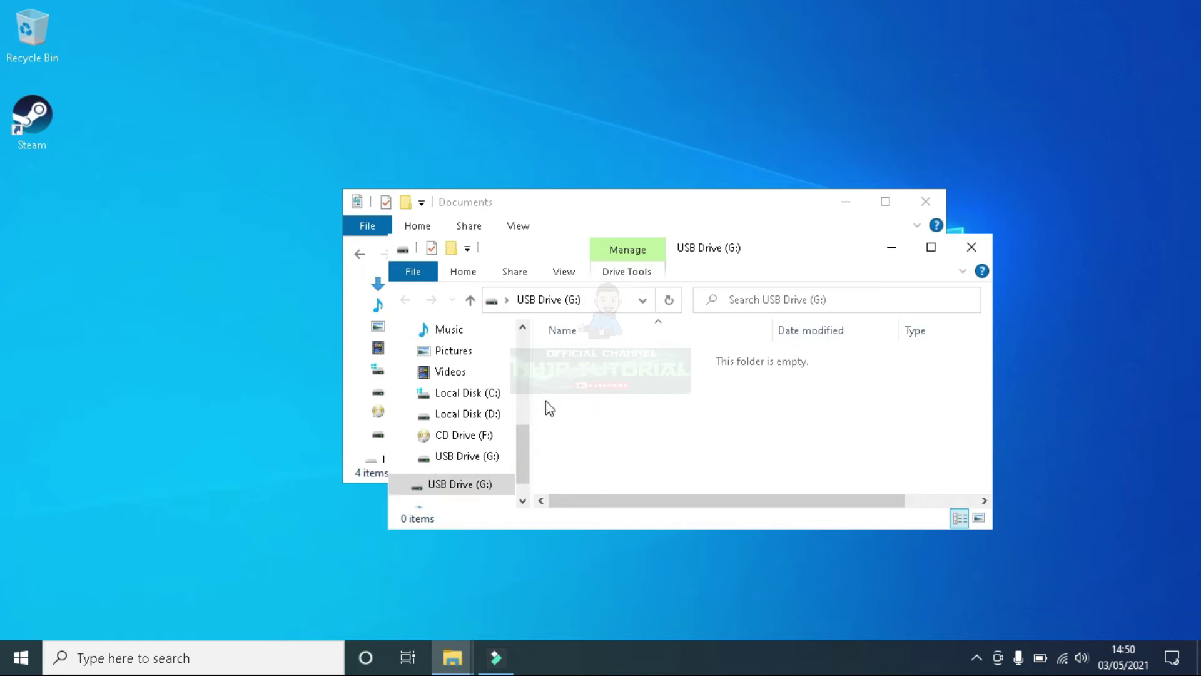
Maximize the USB Drive (G:) window and select the USB drive in This PC
{"action": "scroll", "coordinate": [474, 383], "scroll_direction": "up", "scroll_amount": 1}
{"action": "scroll", "coordinate": [472, 400], "scroll_direction": "down", "scroll_amount": 1}
{"action": "scroll", "coordinate": [457, 379], "scroll_direction": "up", "scroll_amount": 1}
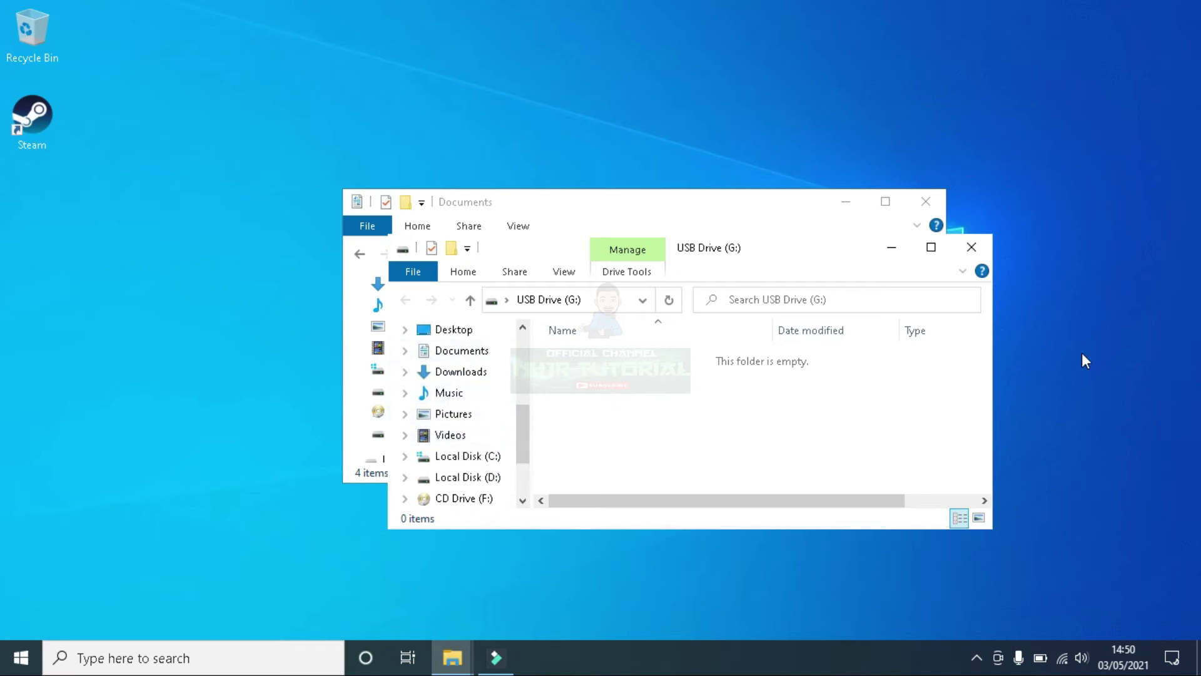
{"action": "left_click", "coordinate": [932, 247]}
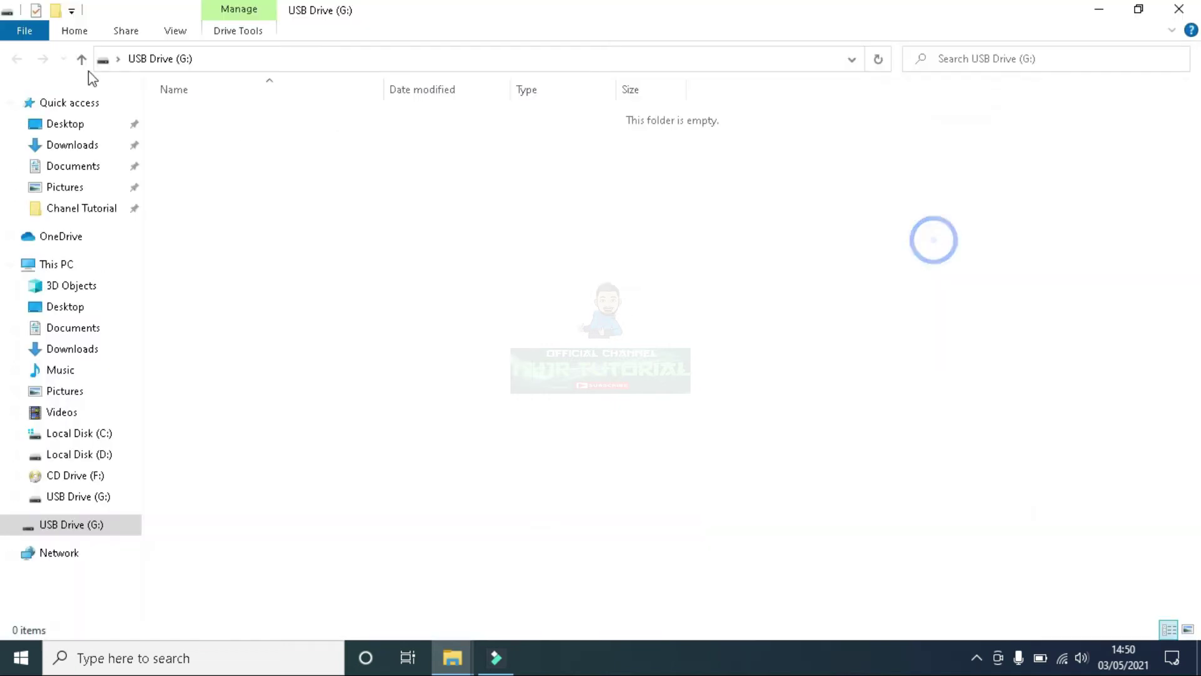
{"action": "left_click", "coordinate": [107, 266]}
{"action": "left_click", "coordinate": [285, 313]}
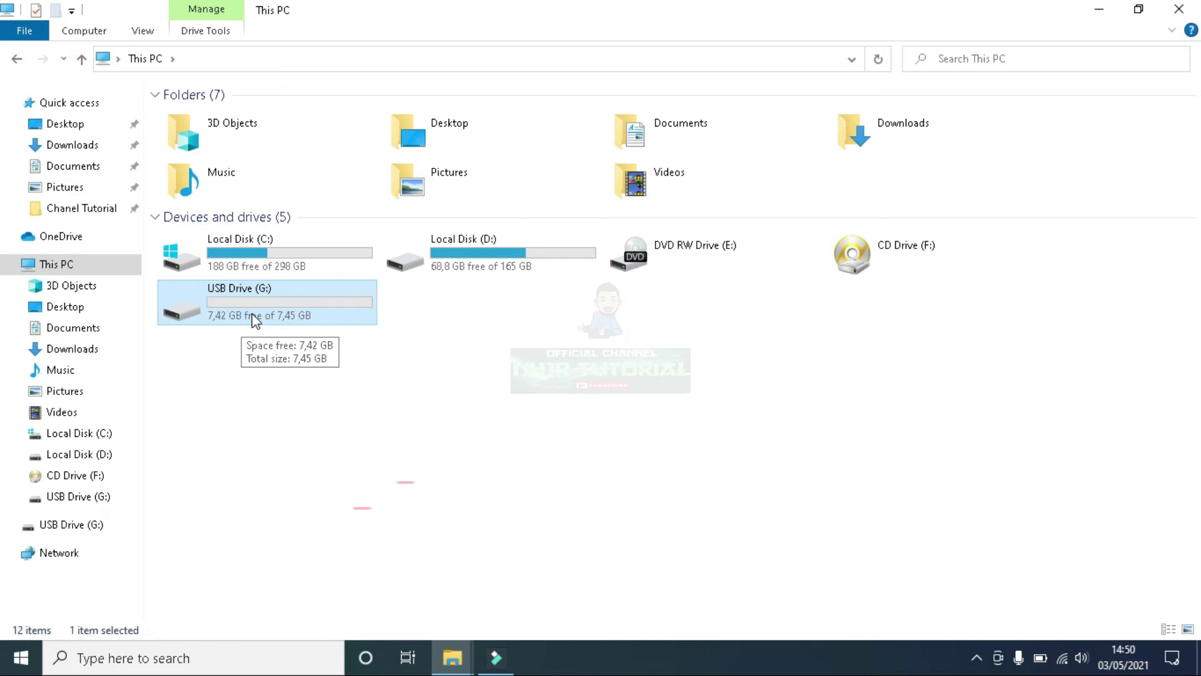
Set up a format of USB Drive (G:) with the NTFS file system and the volume label "Windows 8.1"
{"action": "right_click", "coordinate": [254, 319]}
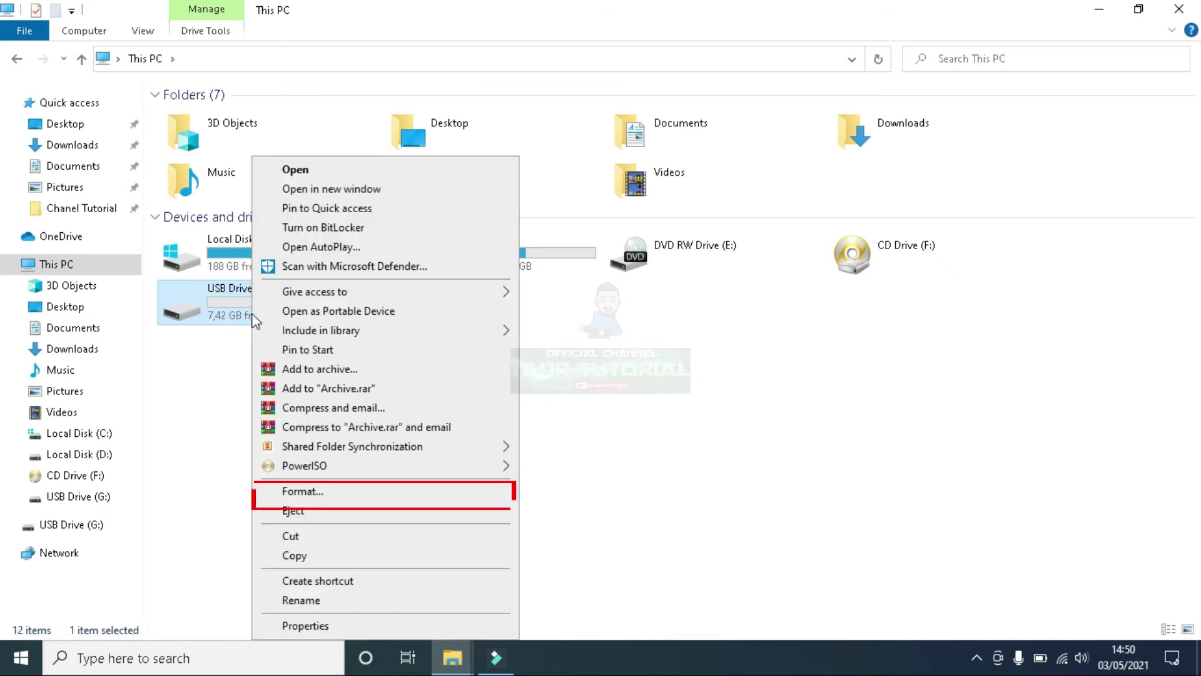
{"action": "left_click", "coordinate": [345, 493]}
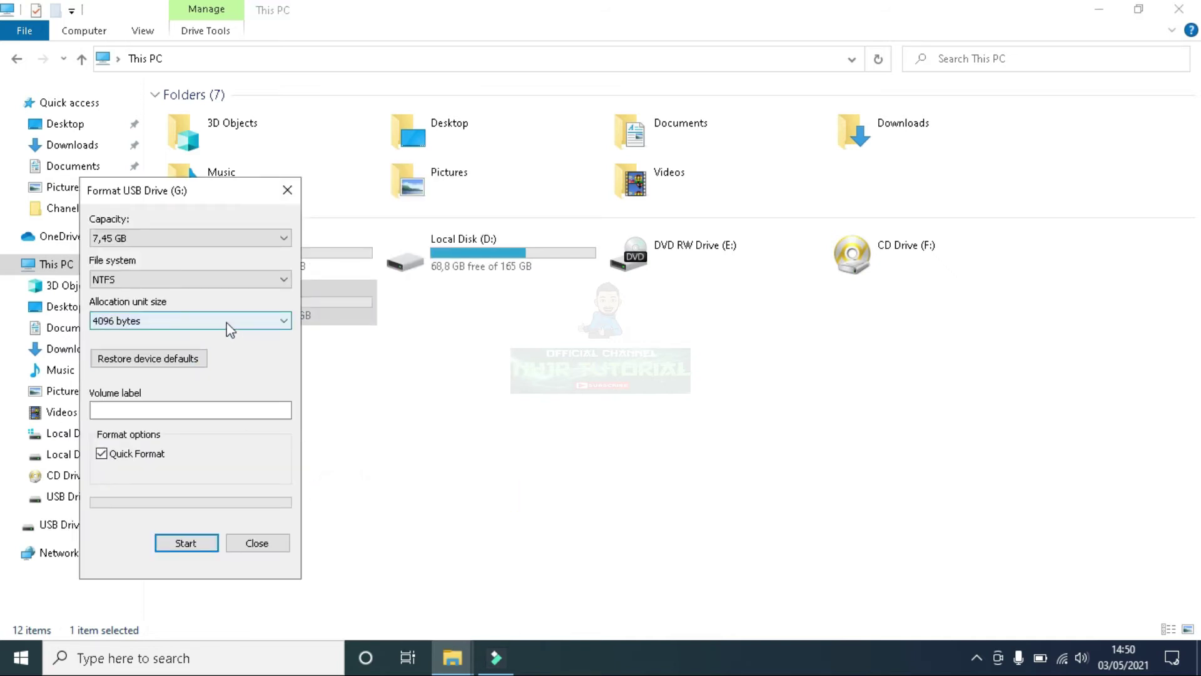
{"action": "left_click", "coordinate": [220, 281]}
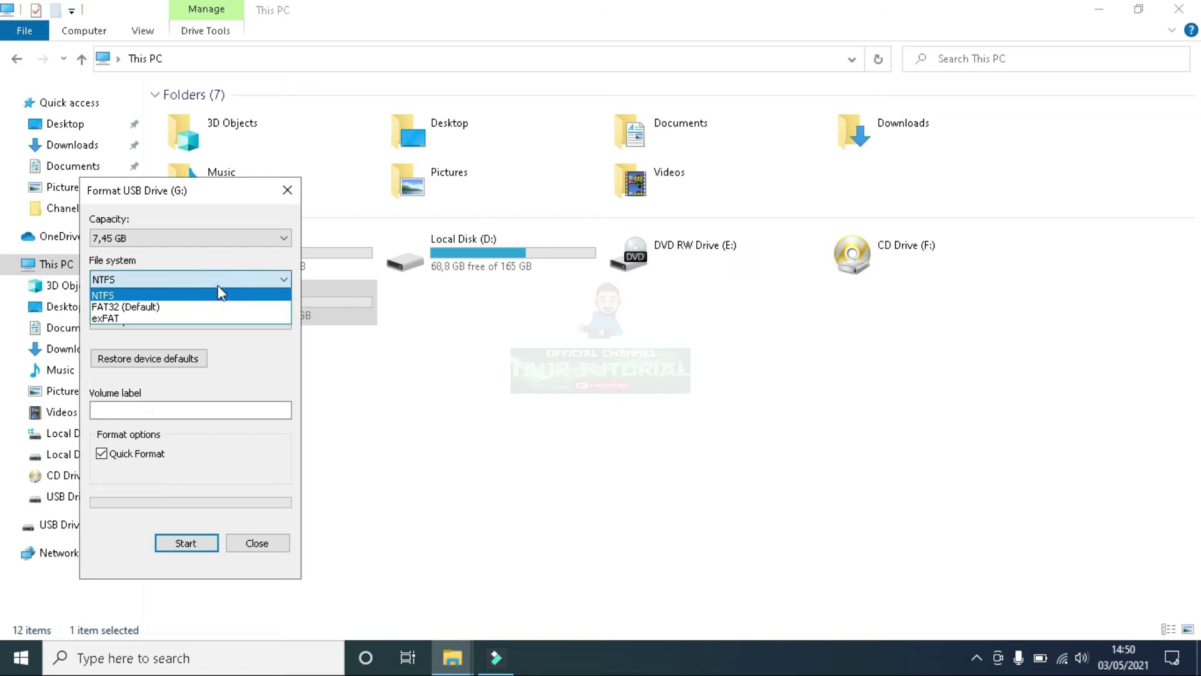
{"action": "left_click", "coordinate": [187, 295]}
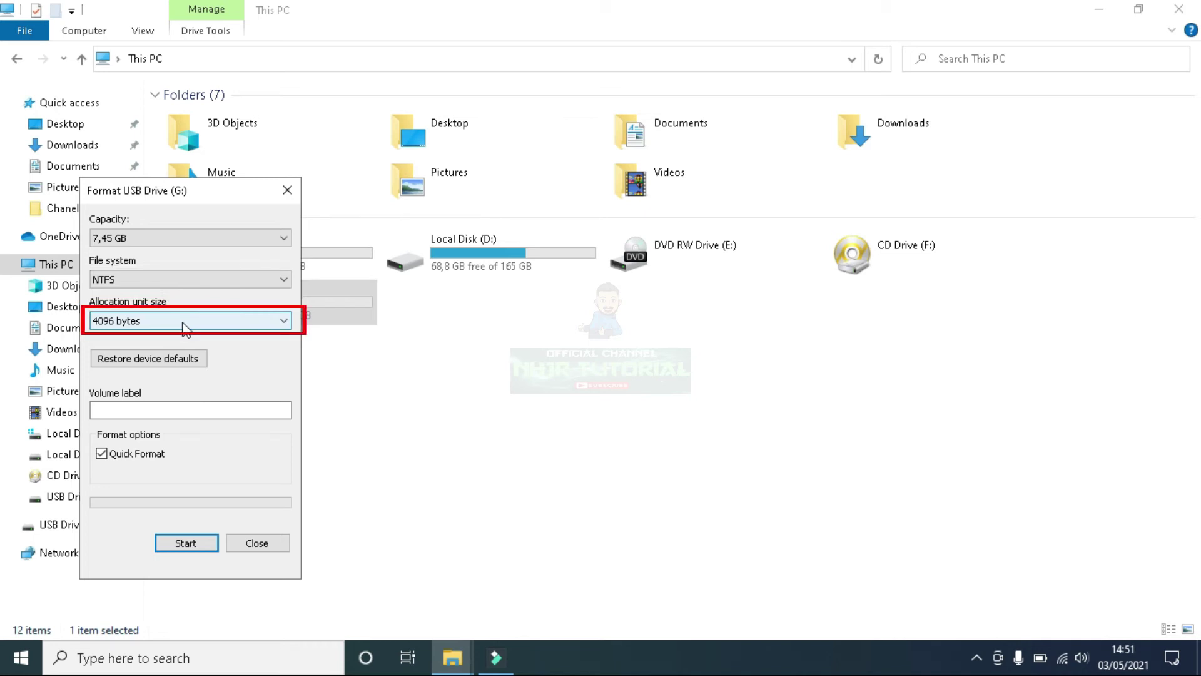
{"action": "left_click", "coordinate": [173, 413]}
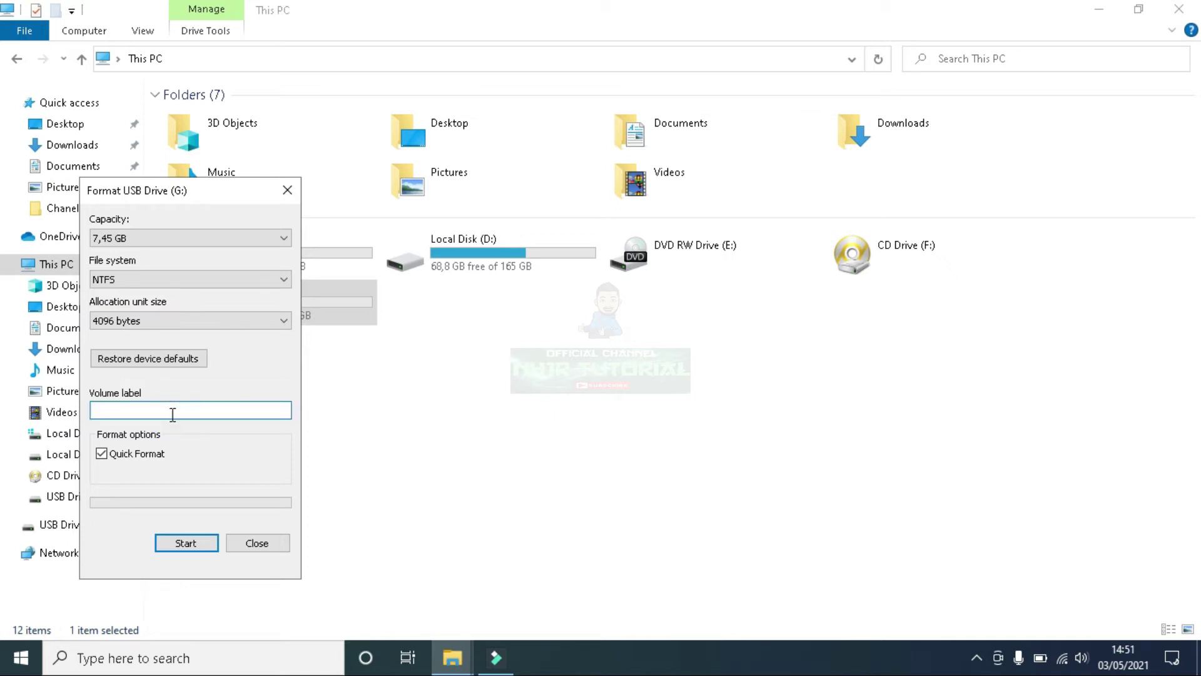
{"action": "type", "text": "Windows 8.1"}
Run the quick format of the USB drive, accepting the data erasure, and close the format dialog
{"action": "left_click", "coordinate": [199, 545]}
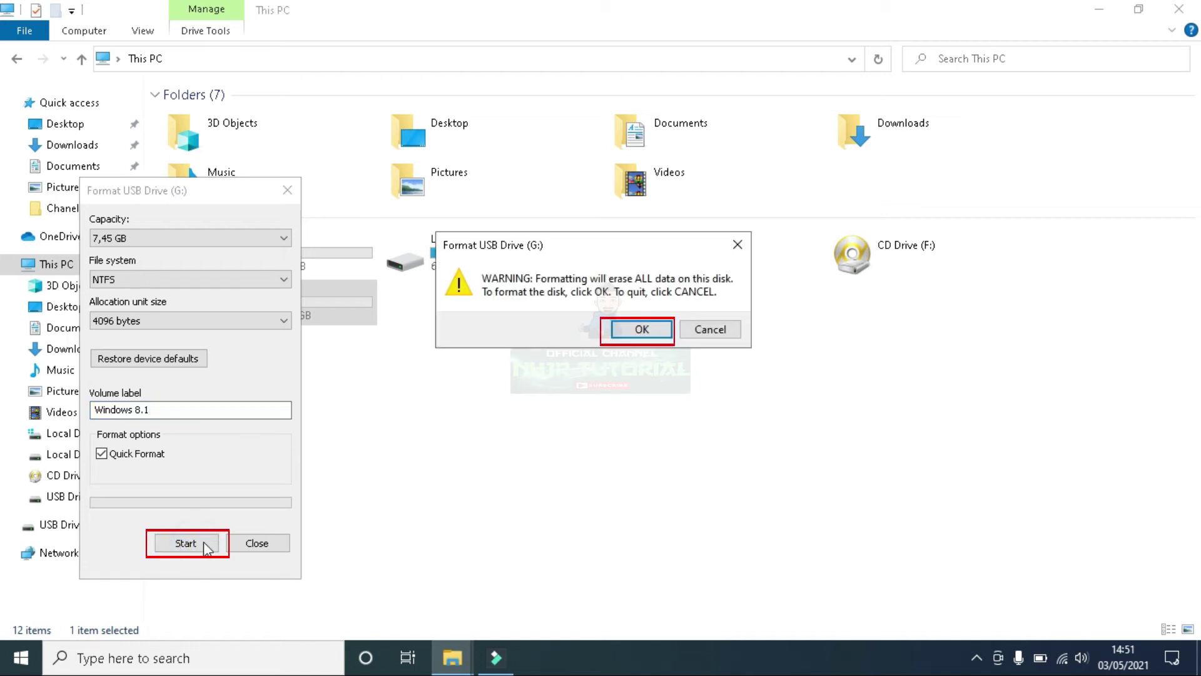
{"action": "left_click", "coordinate": [651, 329]}
{"action": "left_click", "coordinate": [729, 330]}
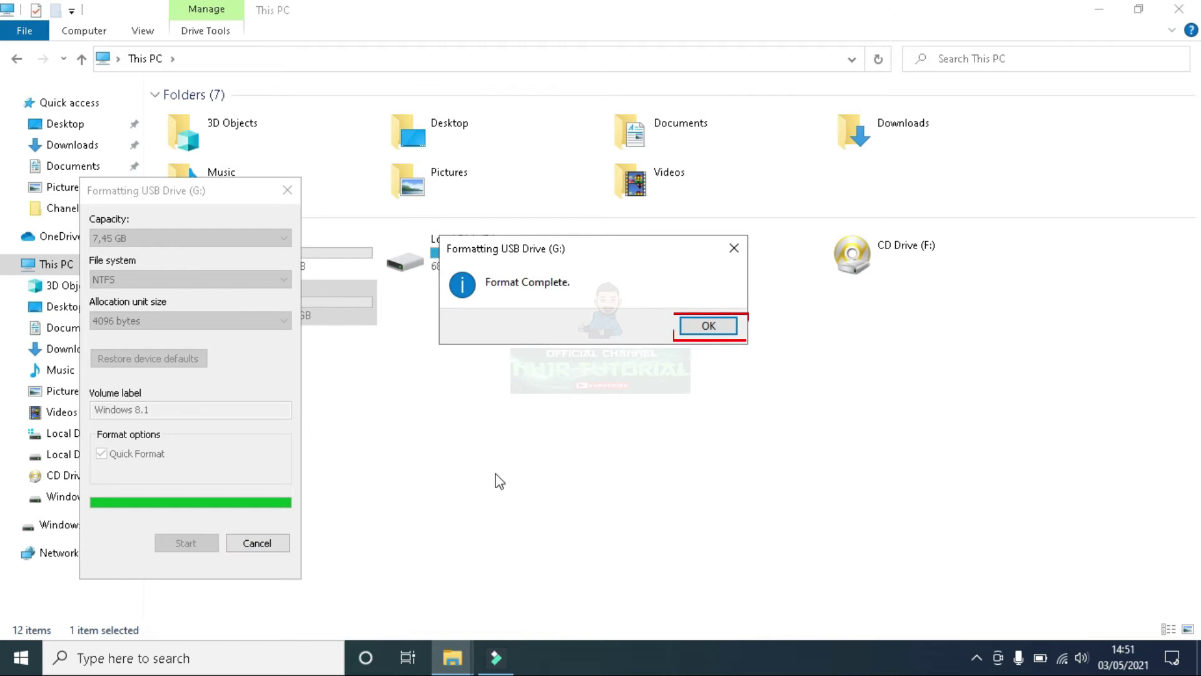
{"action": "left_click", "coordinate": [720, 326]}
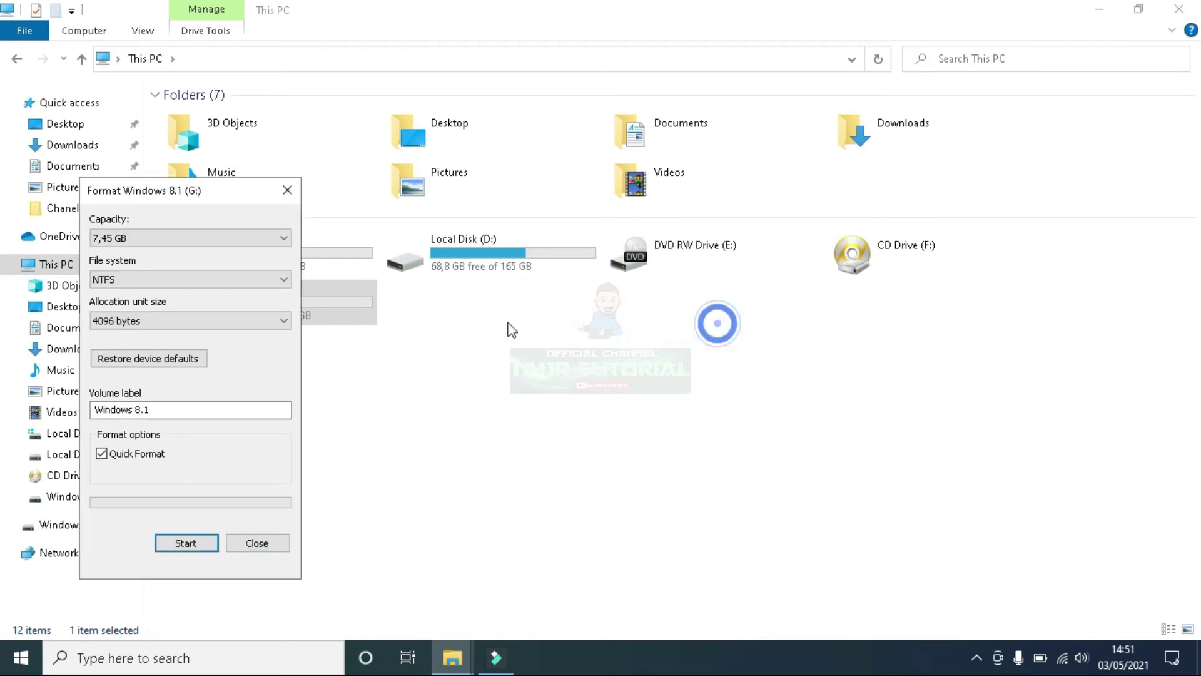
{"action": "left_click", "coordinate": [257, 543]}
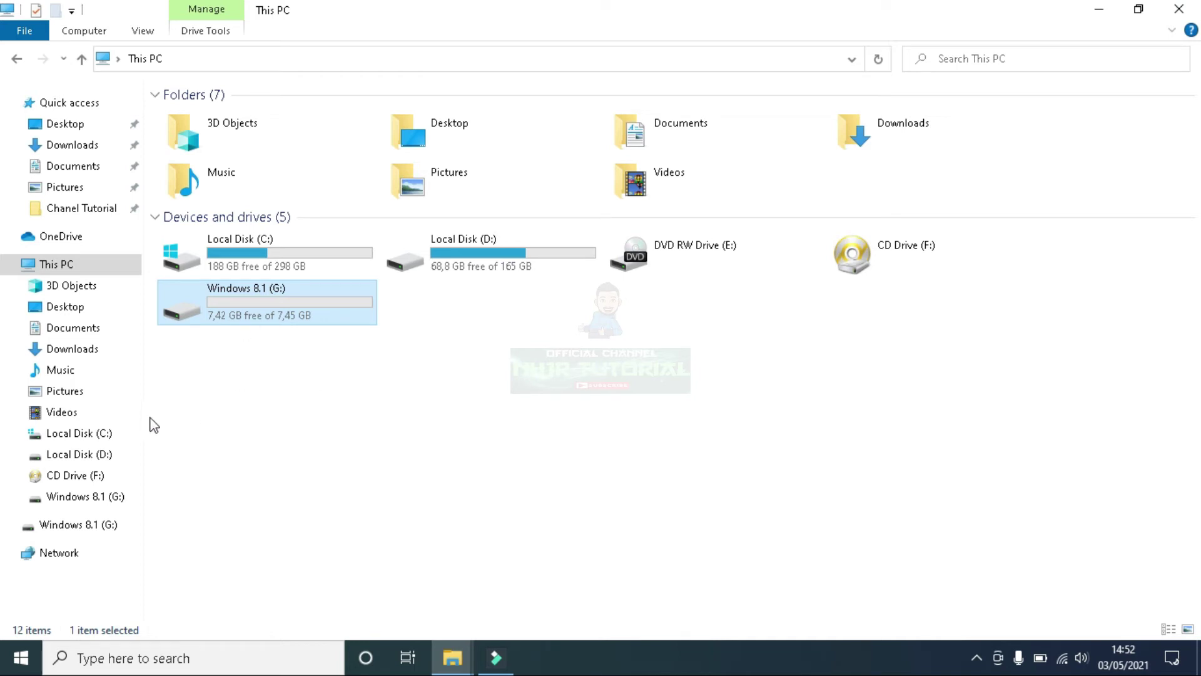
Bring up the Documents window and extract the Win8.1_English_x64 archive directly into that folder
{"action": "left_click", "coordinate": [453, 657]}
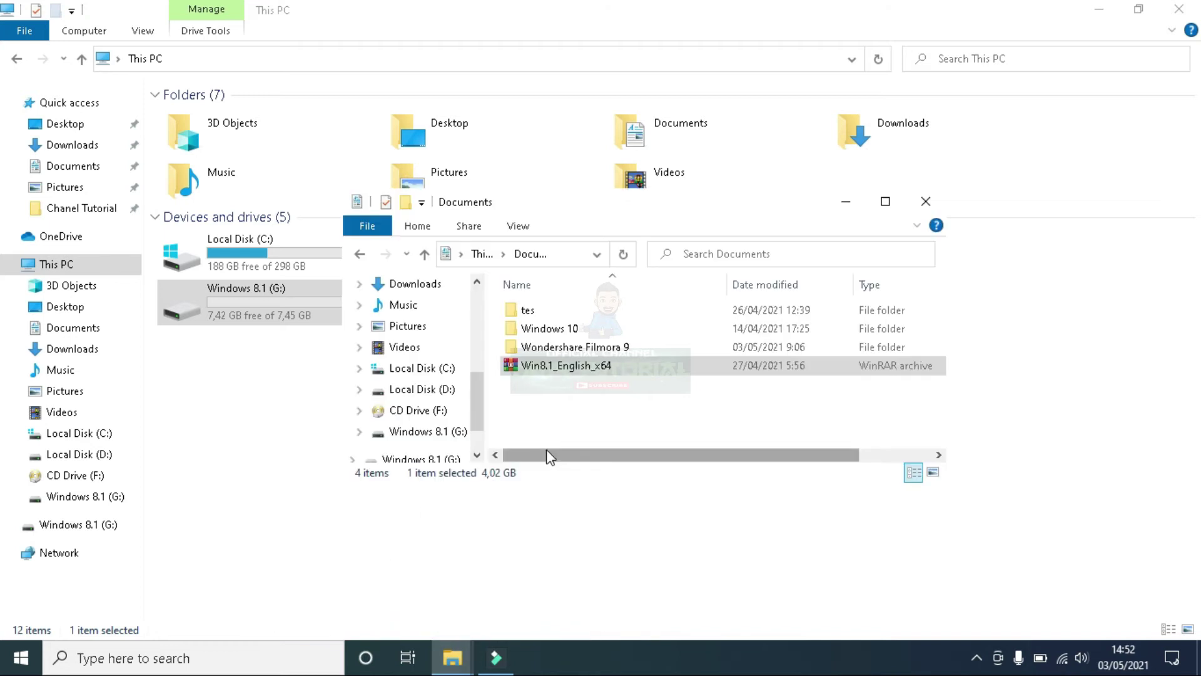
{"action": "double_click", "coordinate": [594, 376]}
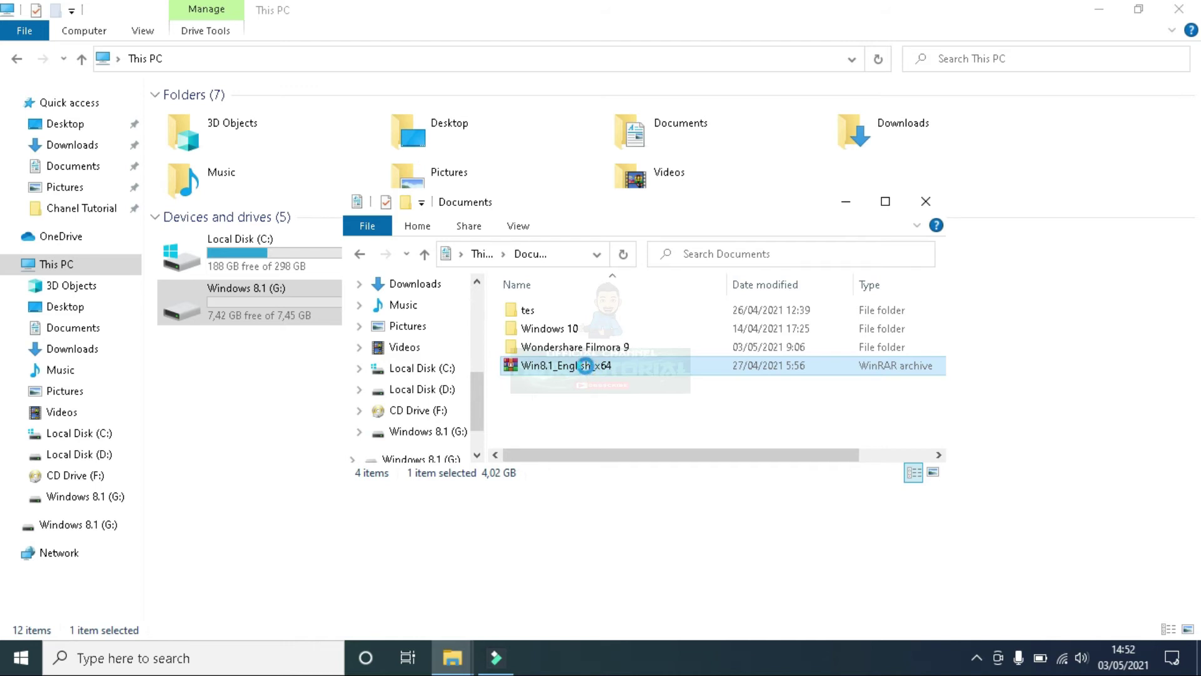
{"action": "right_click", "coordinate": [589, 365]}
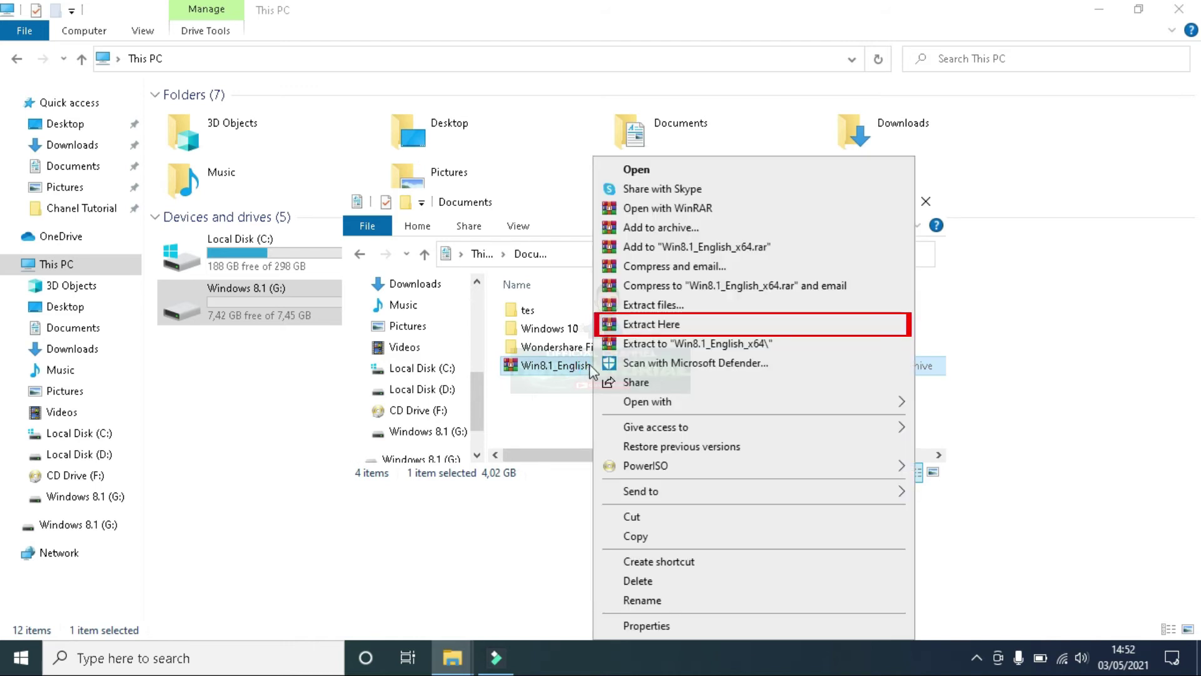
{"action": "left_click", "coordinate": [654, 325]}
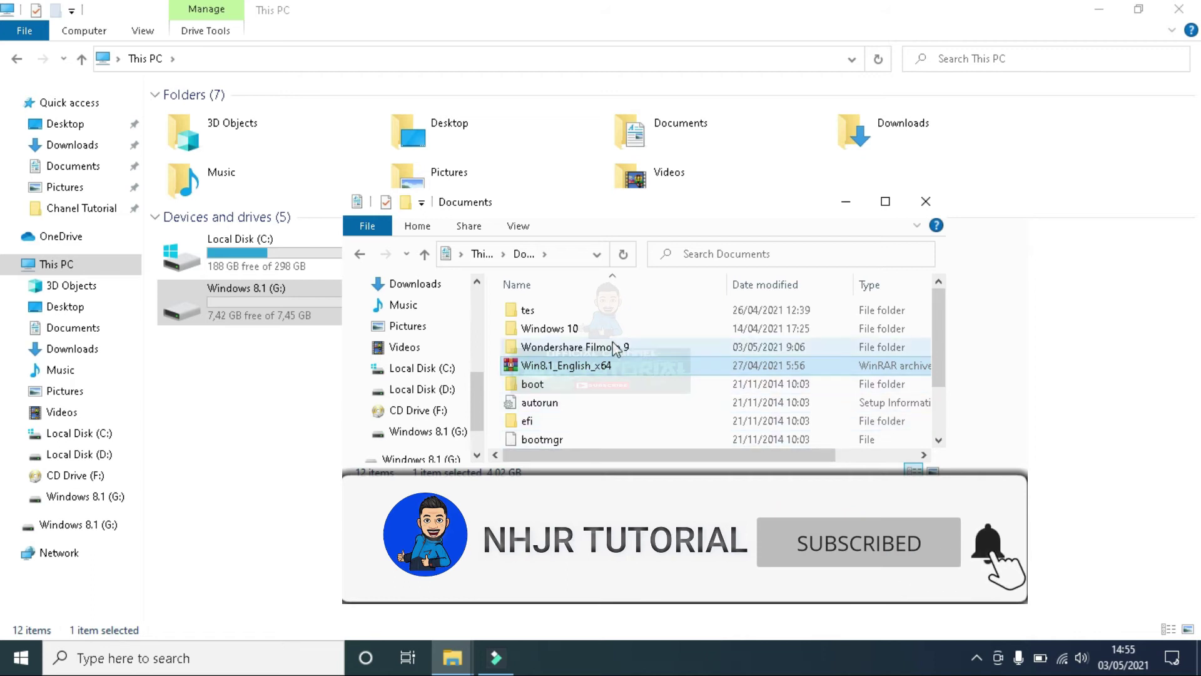
Enlarge the Documents window and copy all the extracted Windows 8.1 items from boot through support
{"action": "left_click", "coordinate": [607, 384]}
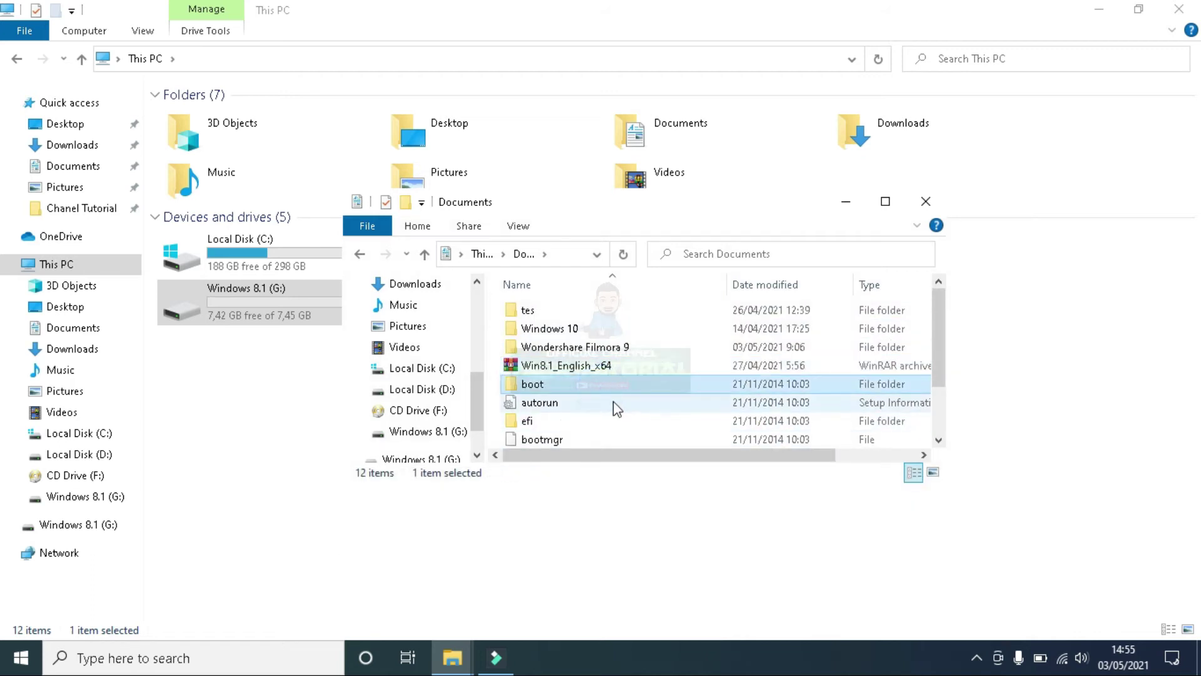
{"action": "left_click_drag", "start_coordinate": [685, 483], "coordinate": [687, 583]}
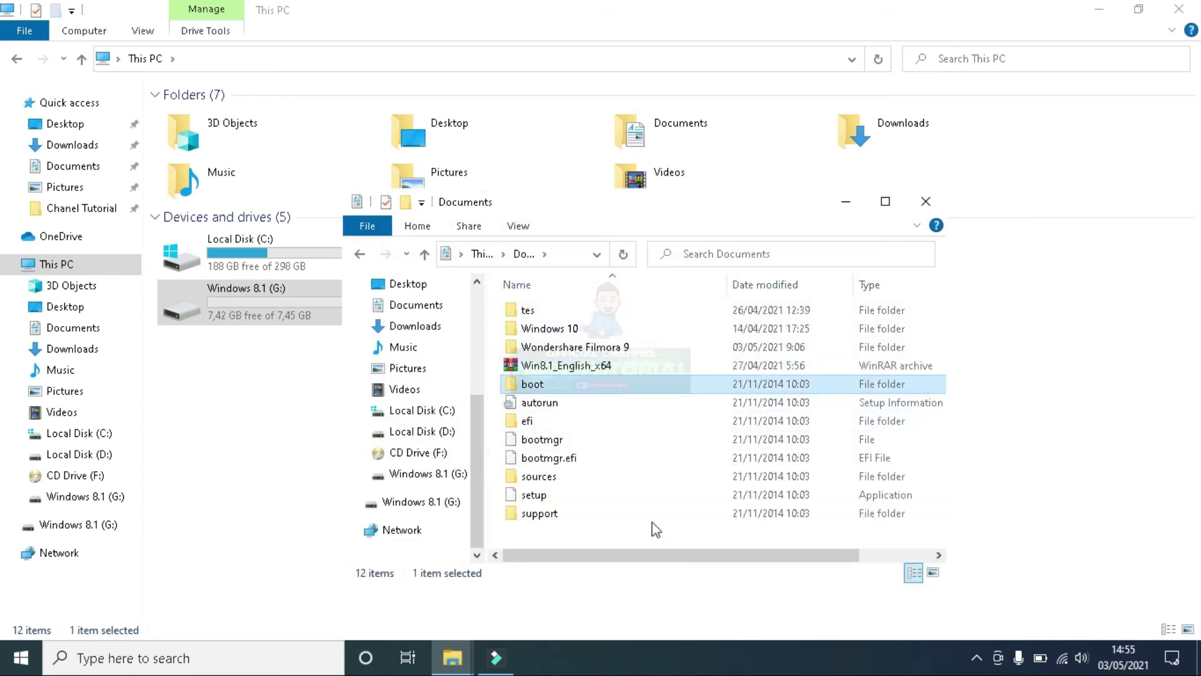
{"action": "left_click", "coordinate": [614, 514], "text": "shift"}
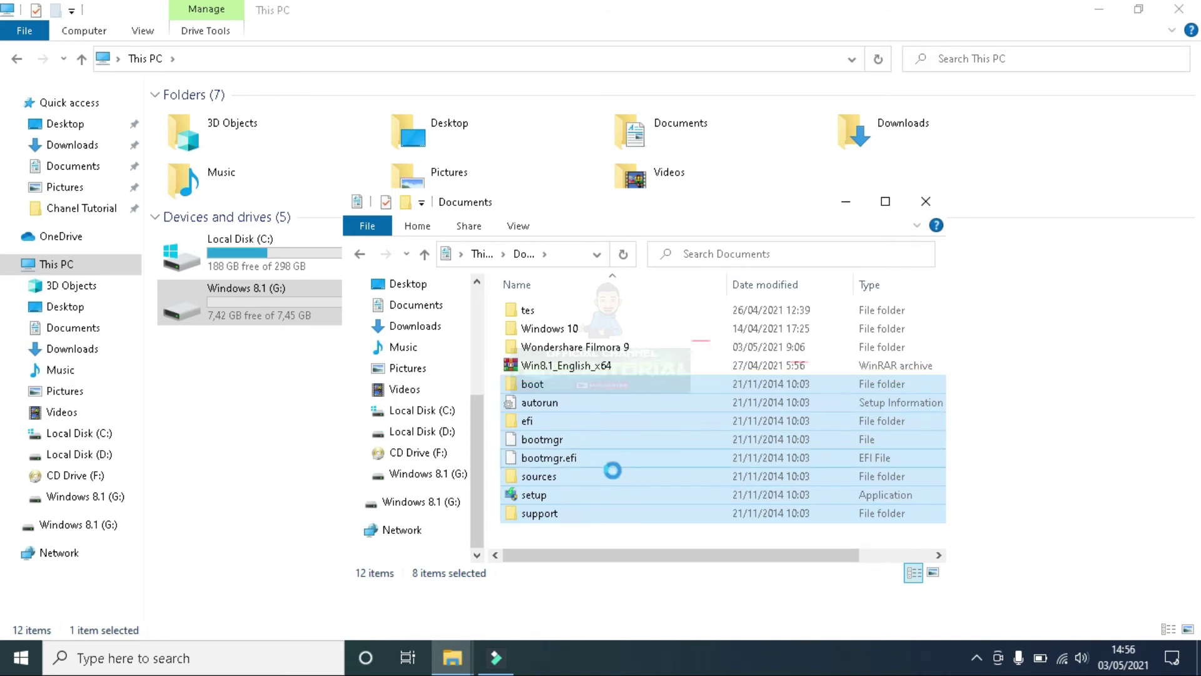
{"action": "left_click", "coordinate": [667, 352]}
Paste the copied Windows 8.1 setup files into the root of the Windows 8.1 (G:) drive
{"action": "left_click", "coordinate": [403, 502]}
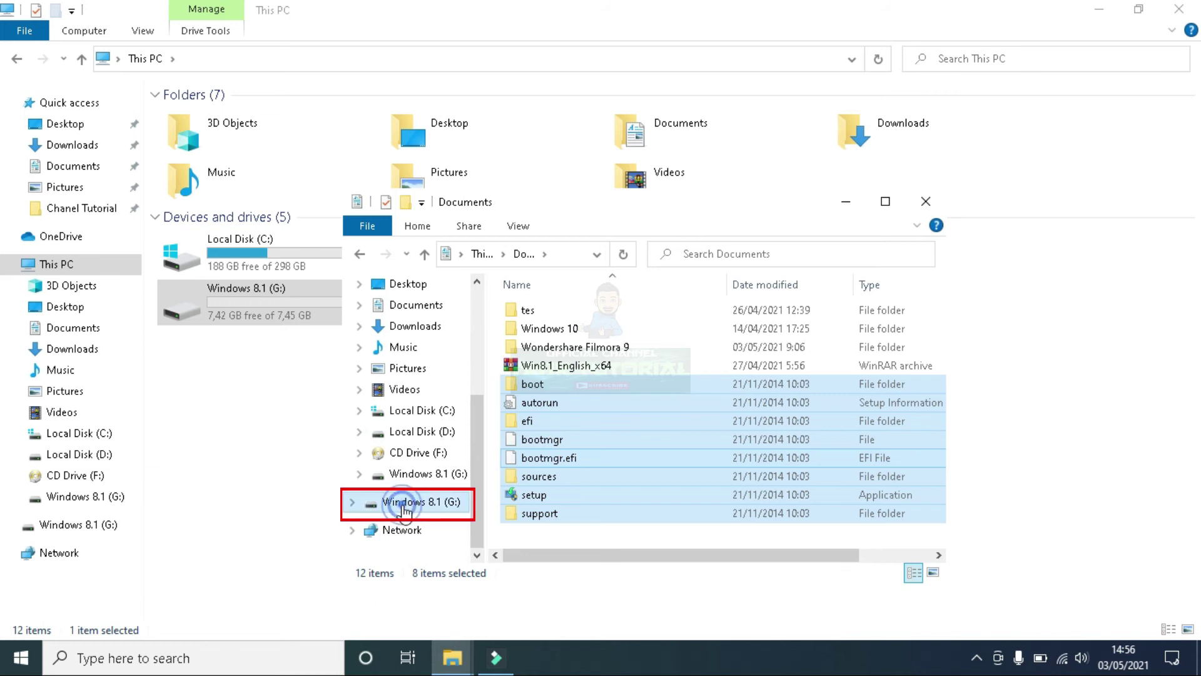
{"action": "left_click", "coordinate": [647, 407]}
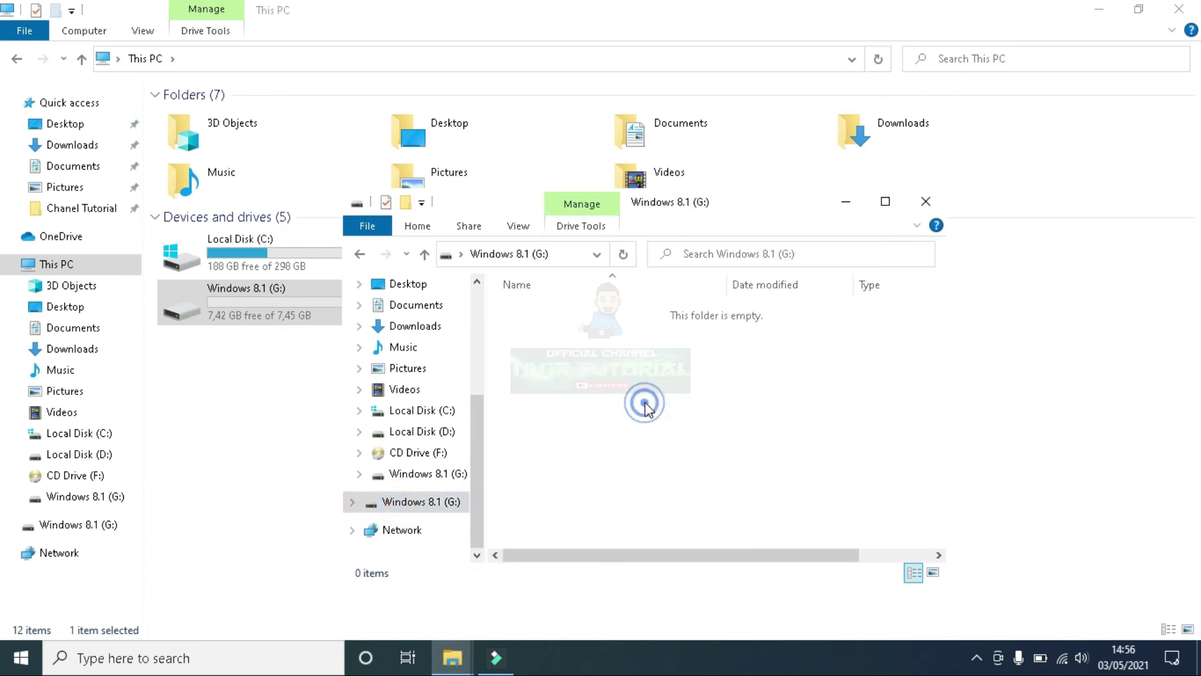
{"action": "right_click", "coordinate": [645, 403]}
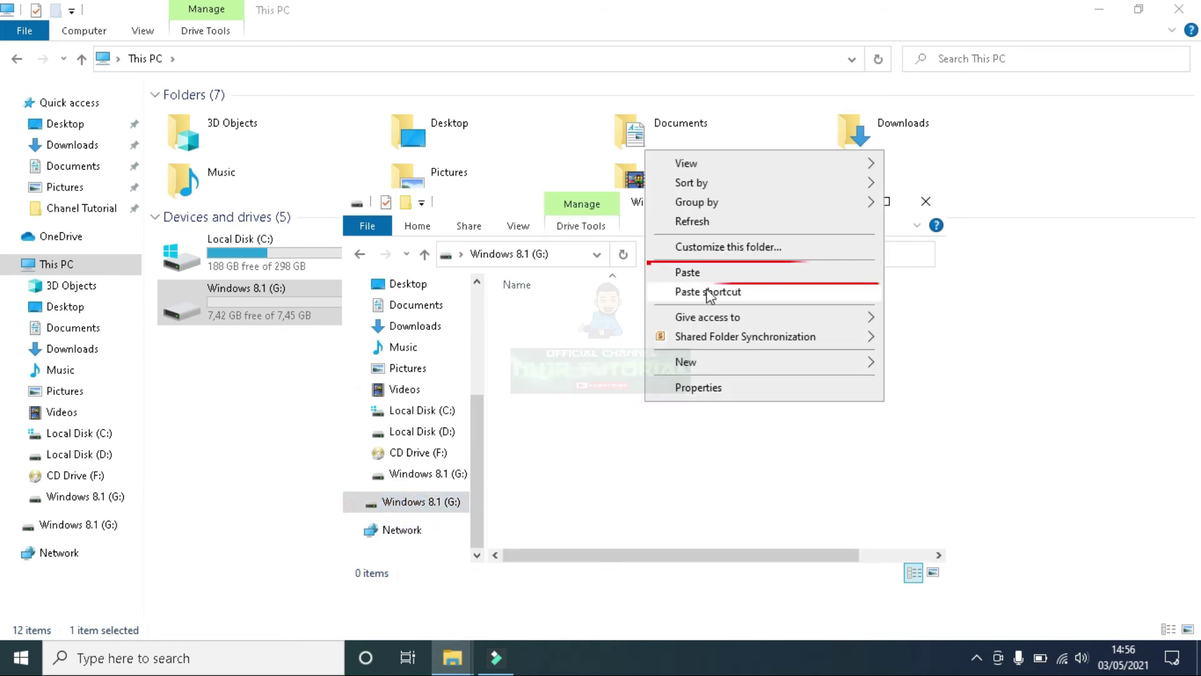
{"action": "left_click", "coordinate": [724, 273]}
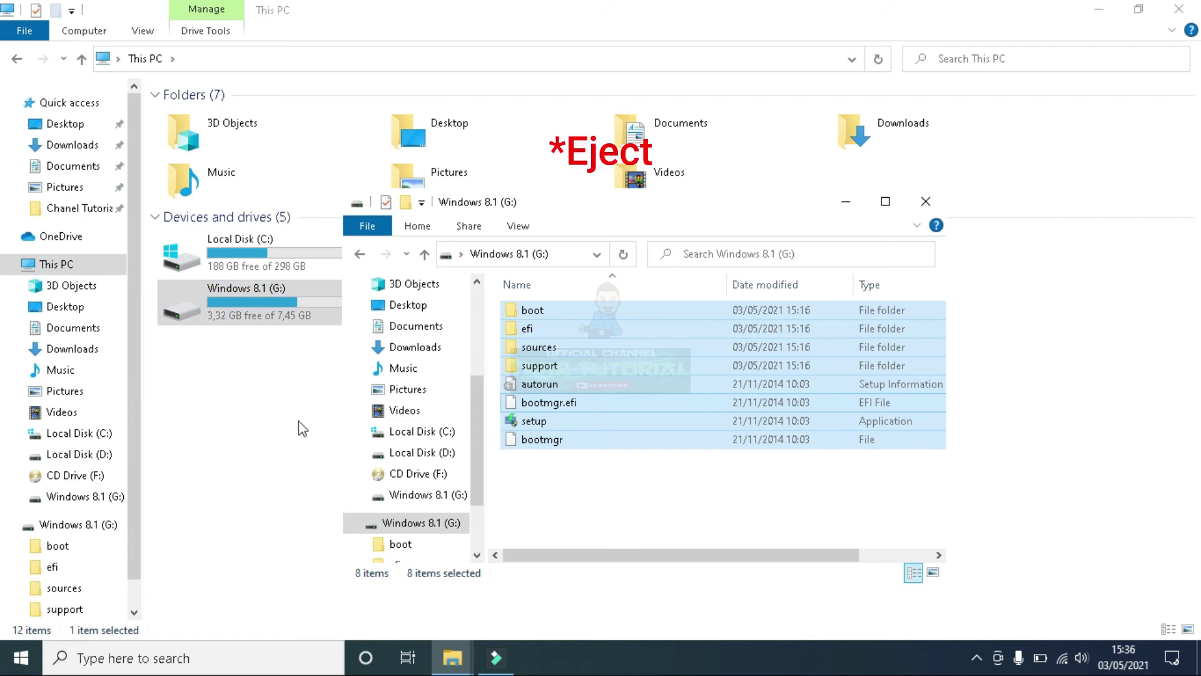
Eject the Windows 8.1 (G:) drive and, once it is reconnected, go up one level to the location listing it
{"action": "right_click", "coordinate": [427, 523]}
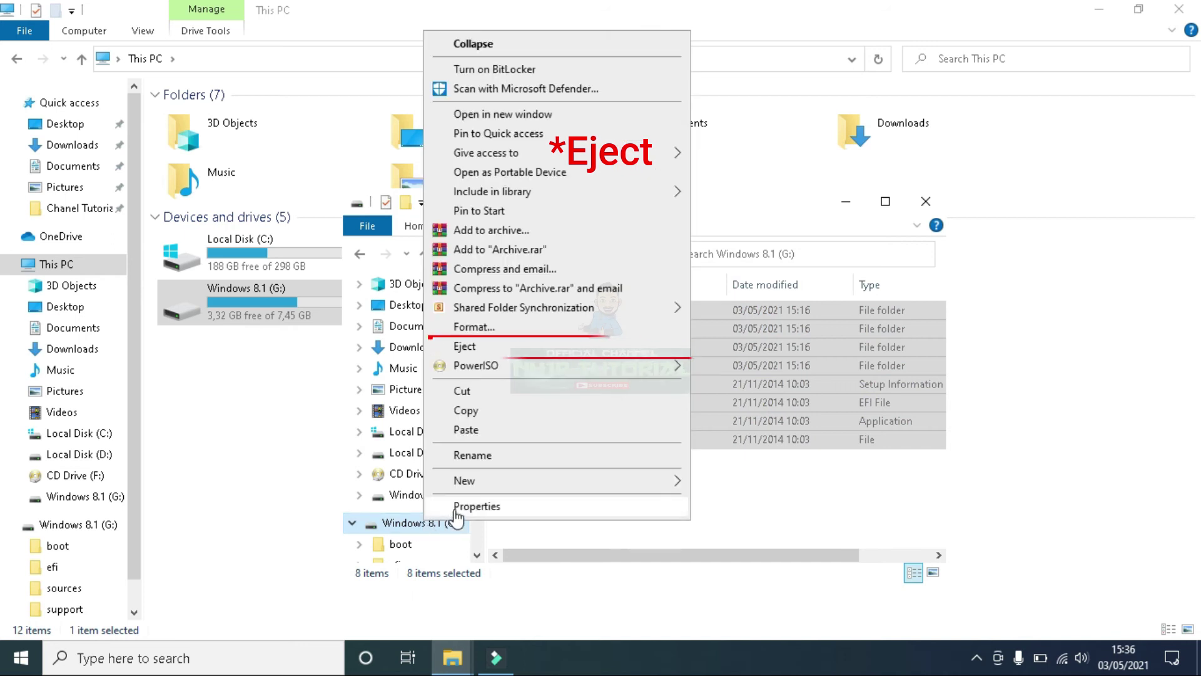
{"action": "left_click", "coordinate": [471, 348]}
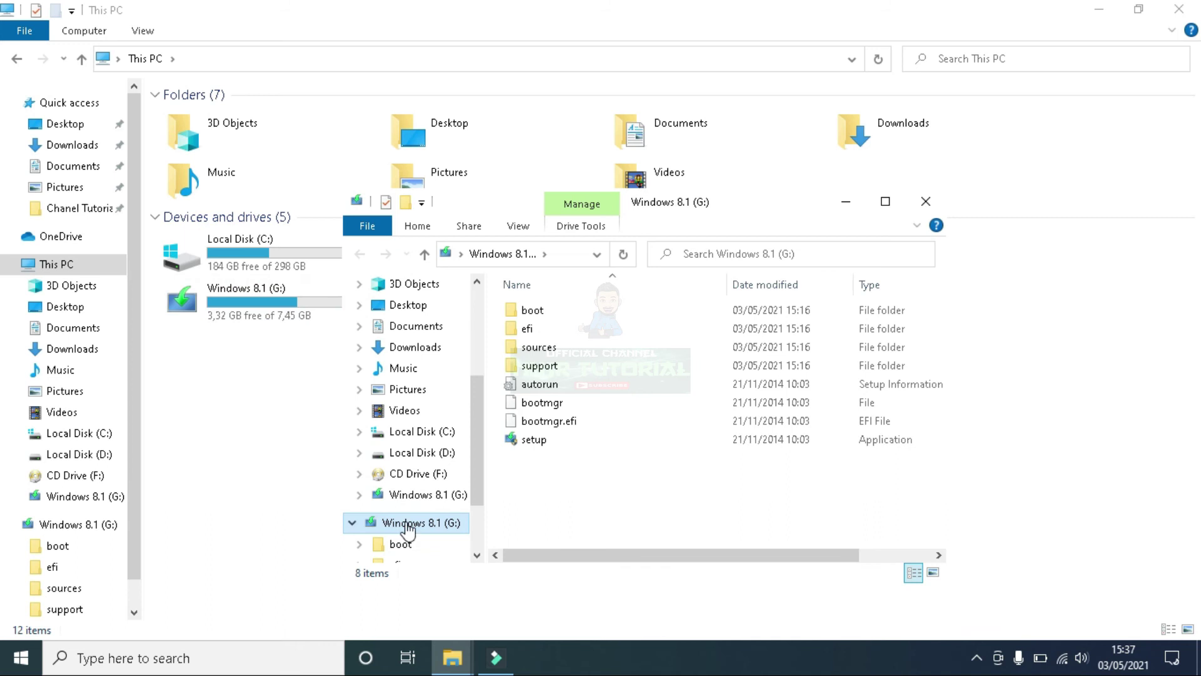
{"action": "left_click", "coordinate": [426, 255]}
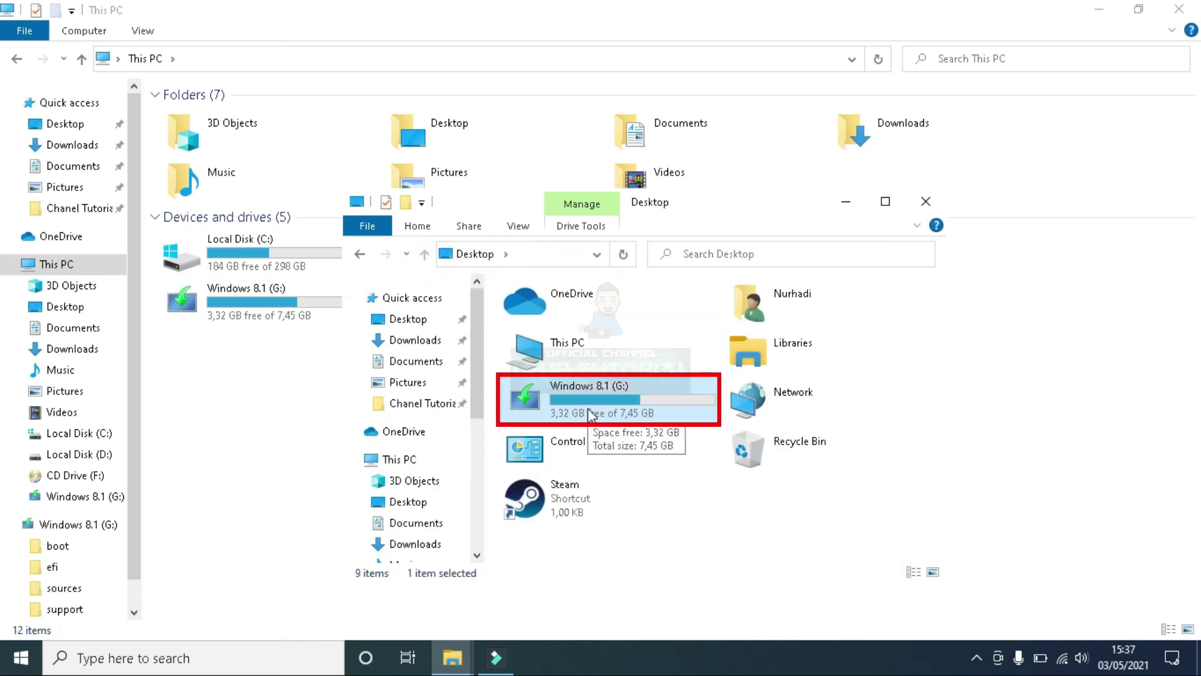